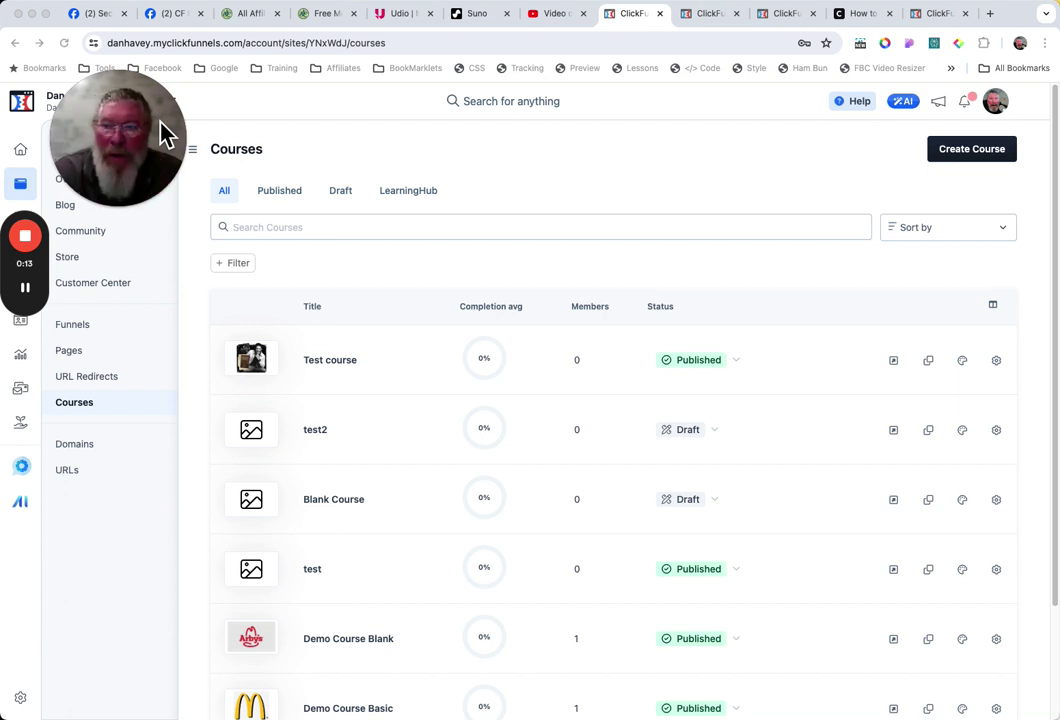
Look at the workspace's Themes list, then return to the Courses list
mouse_move(171, 118)
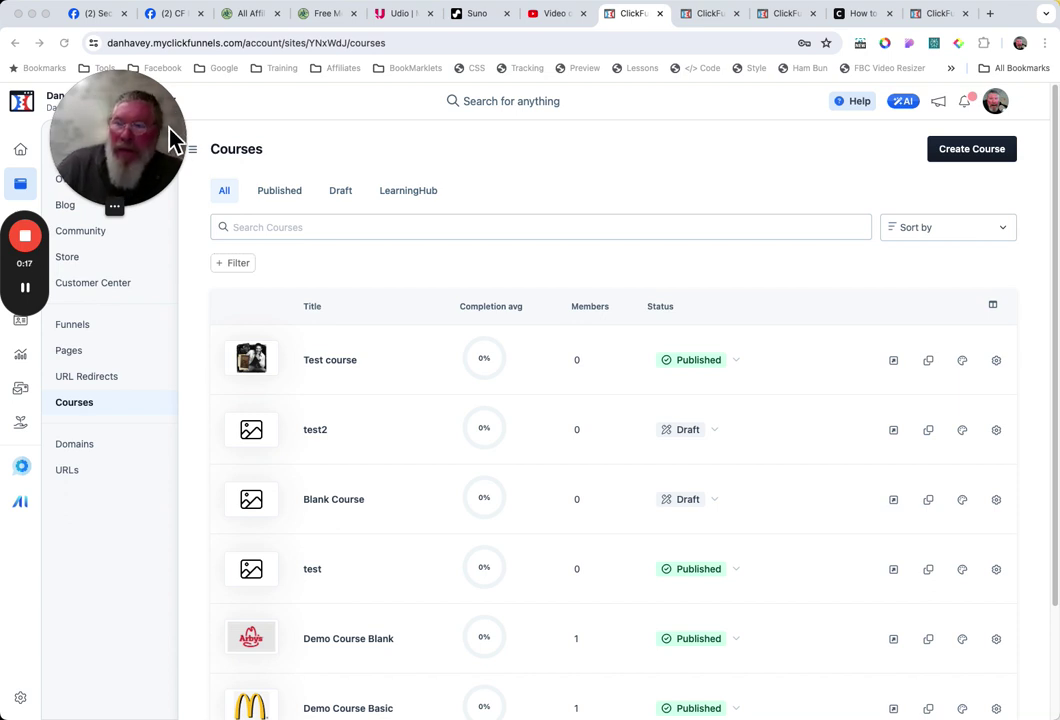
click(703, 16)
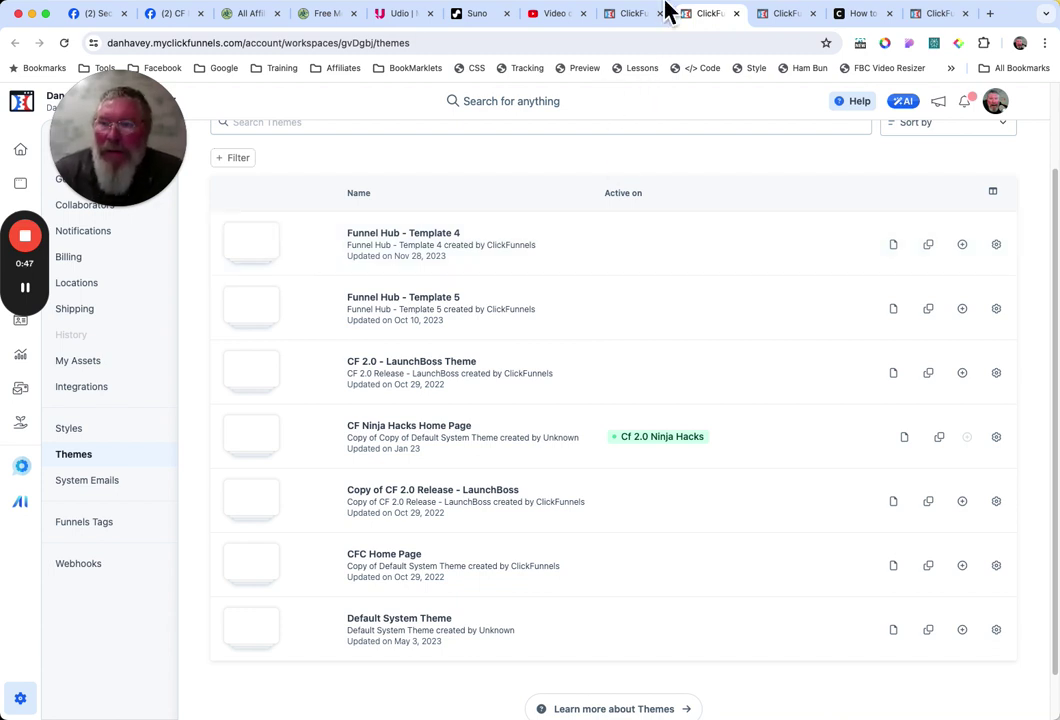
click(634, 14)
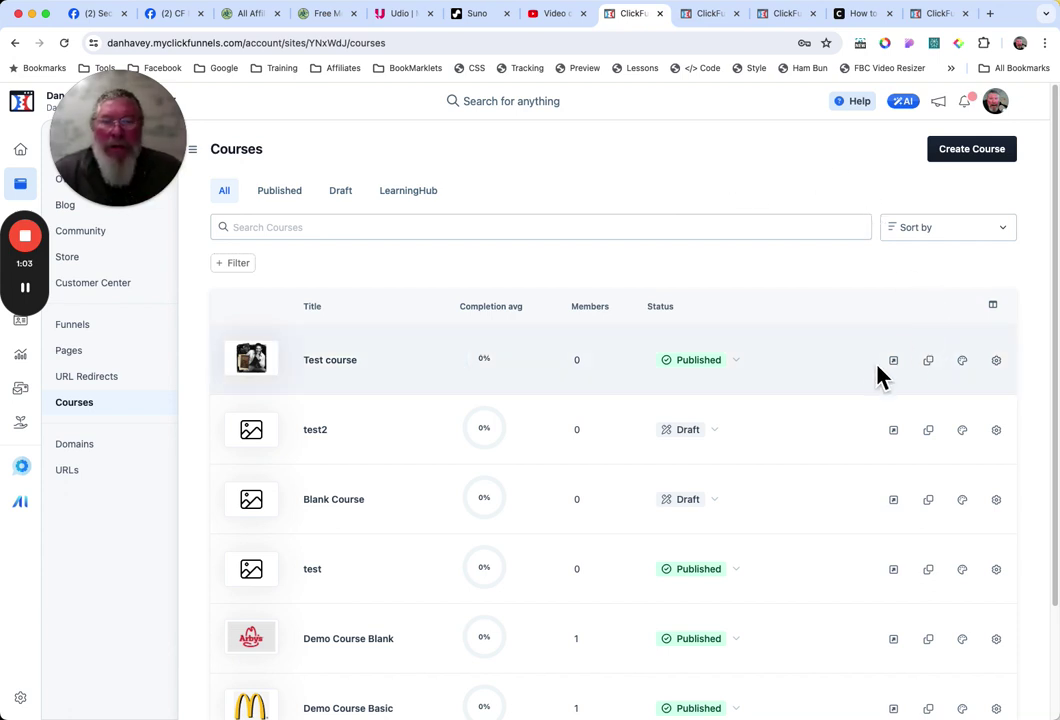
Check the theme setting in the published Test course's details and close them without changes
click(1010, 374)
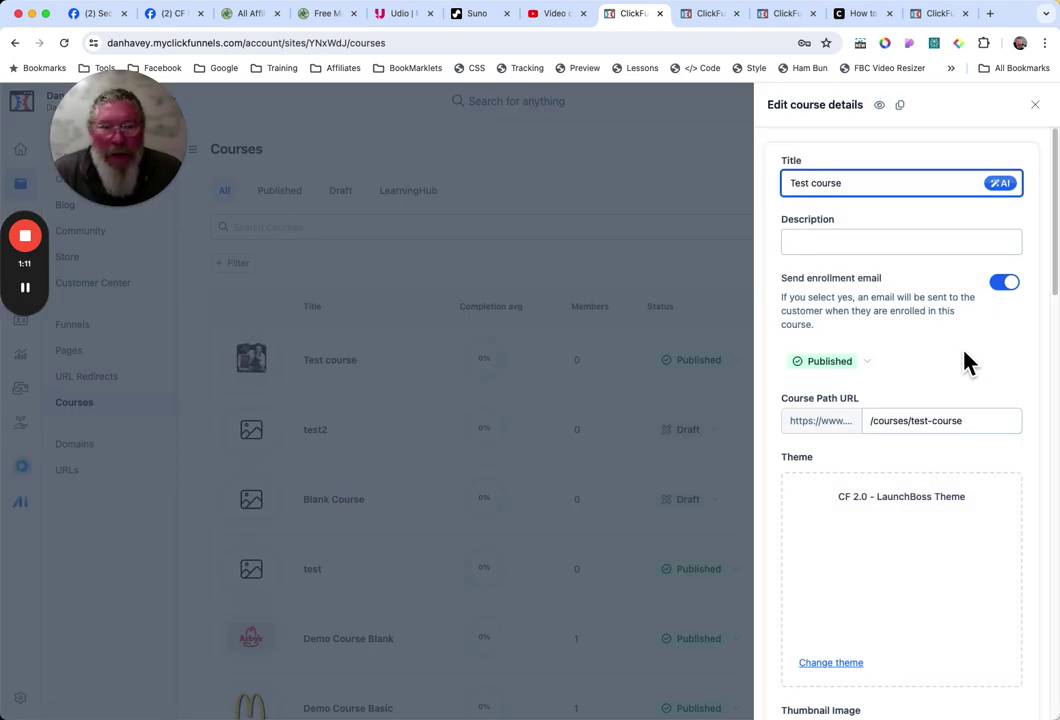
scroll(930, 490, down, 2)
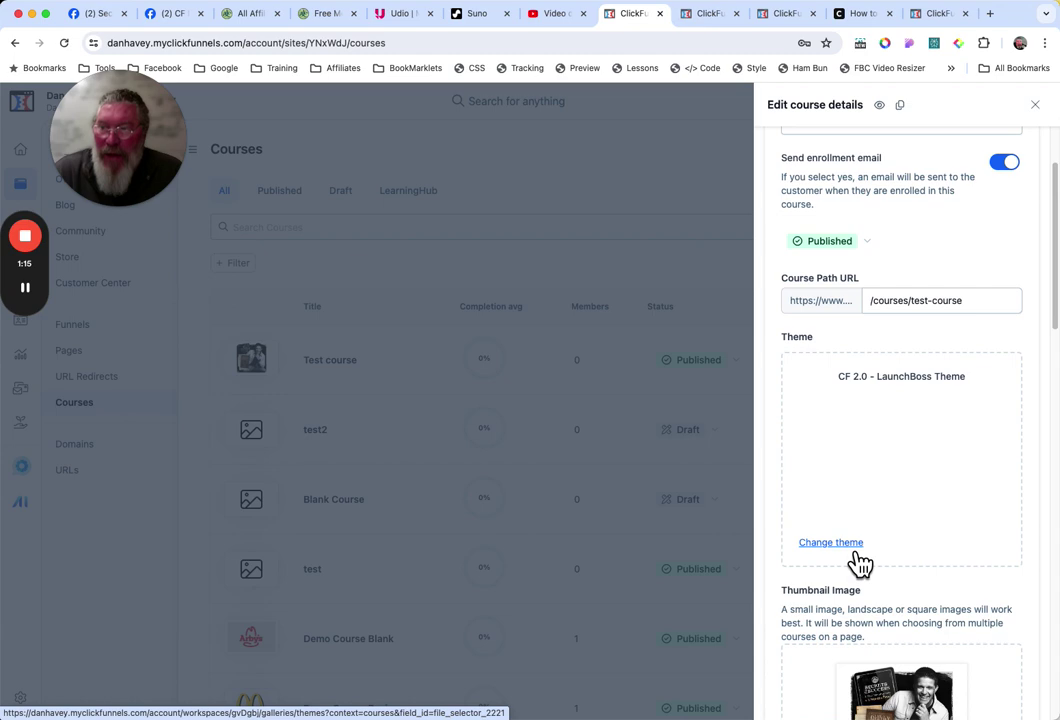
click(662, 190)
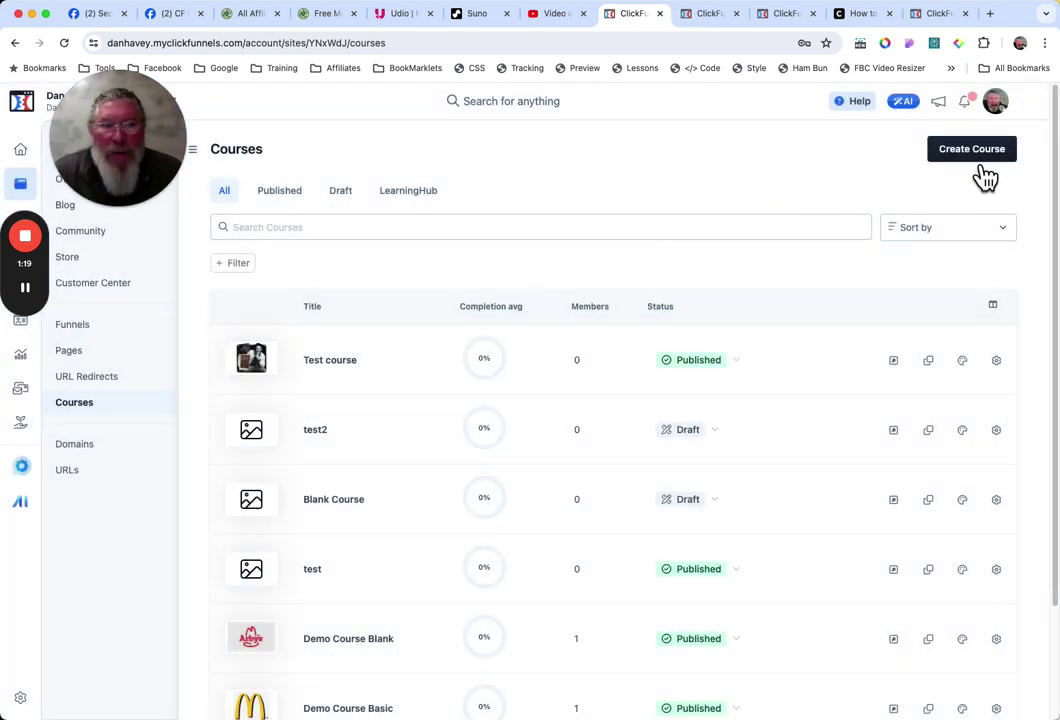
Start a new Custom course titled "Test course" and continue to the step for customizing its appearance
click(971, 149)
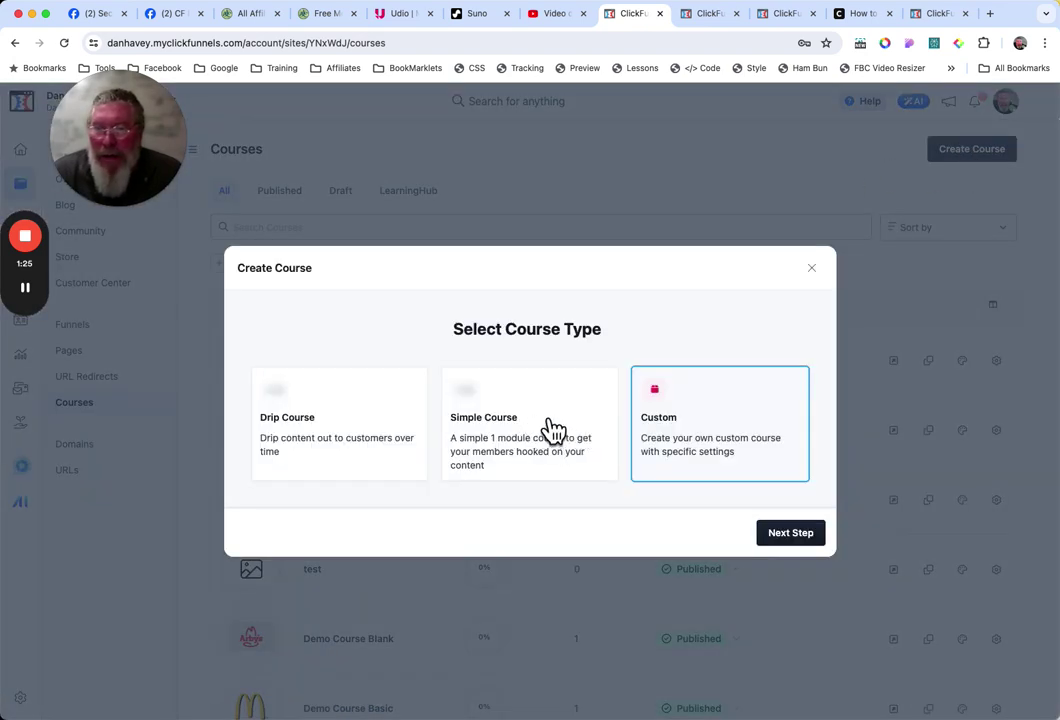
click(797, 548)
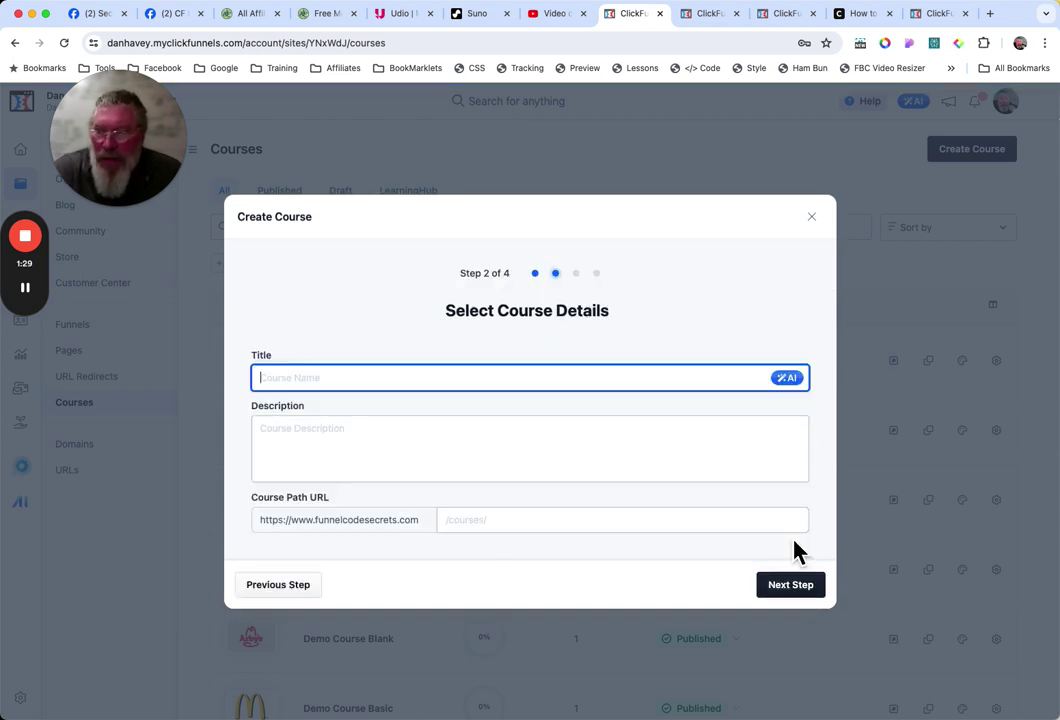
click(655, 386)
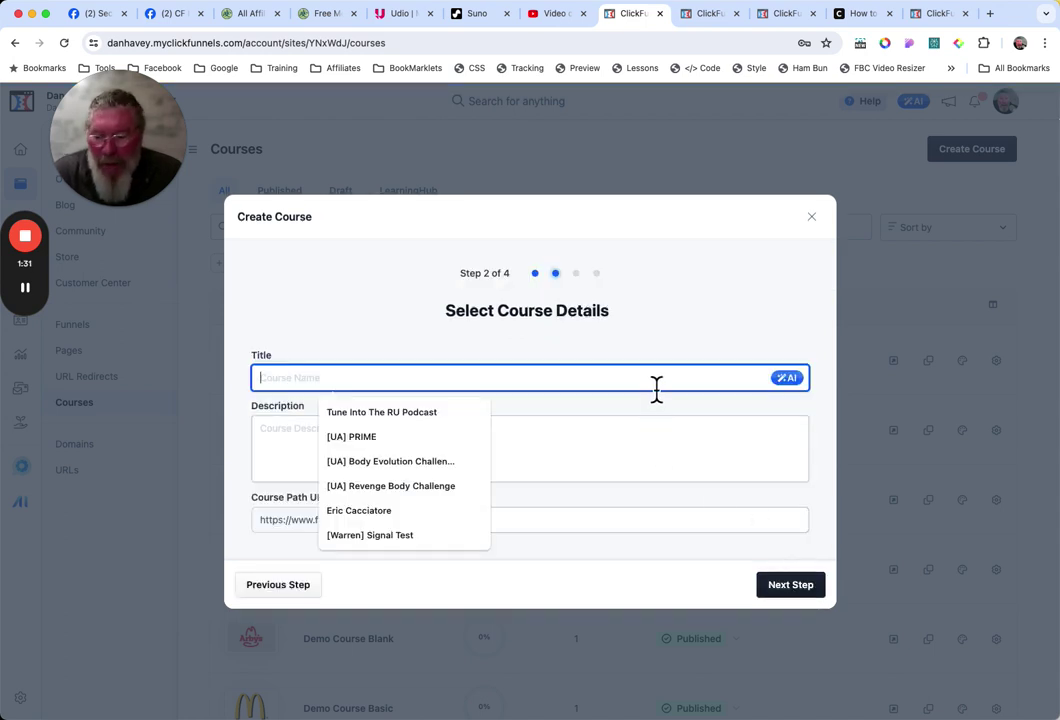
text(tes)
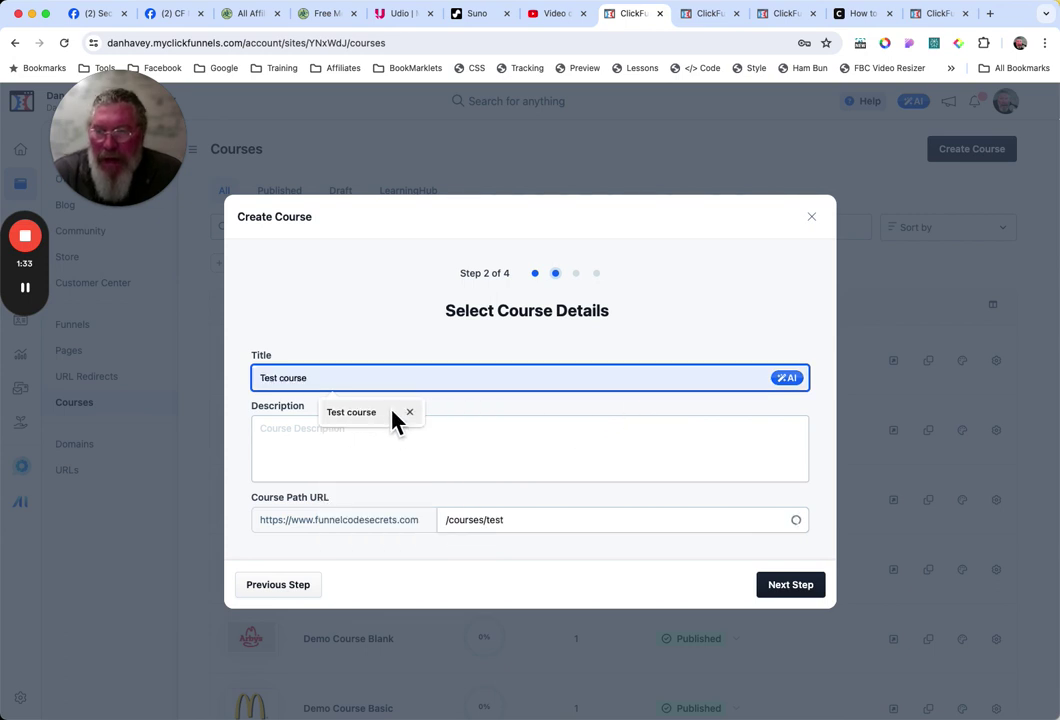
click(390, 421)
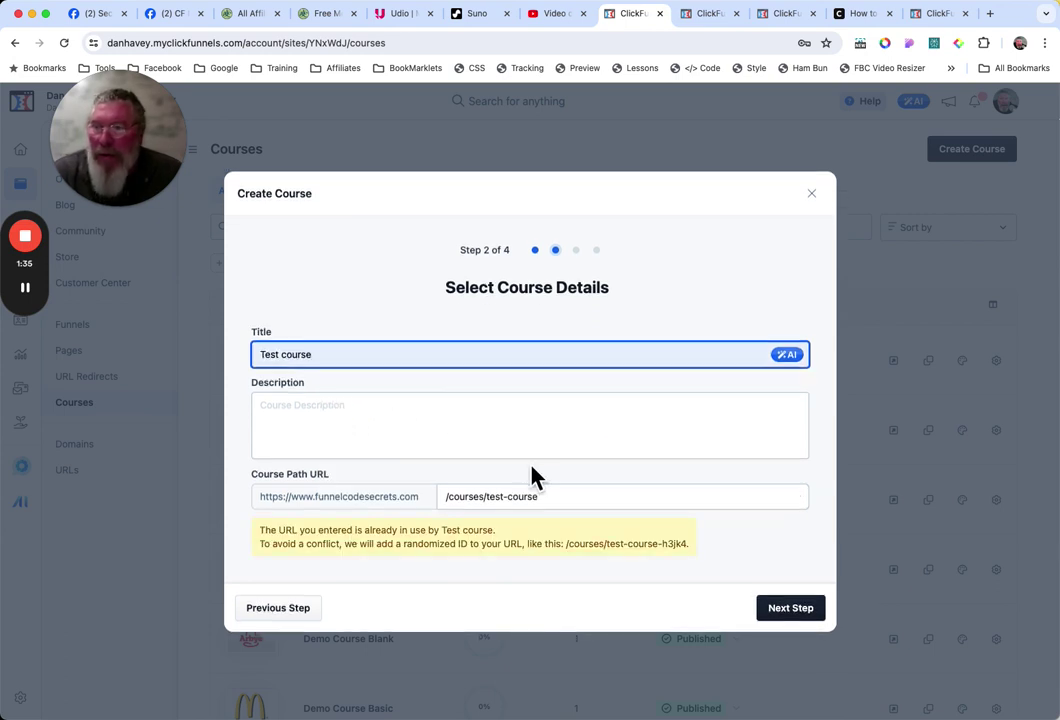
click(790, 614)
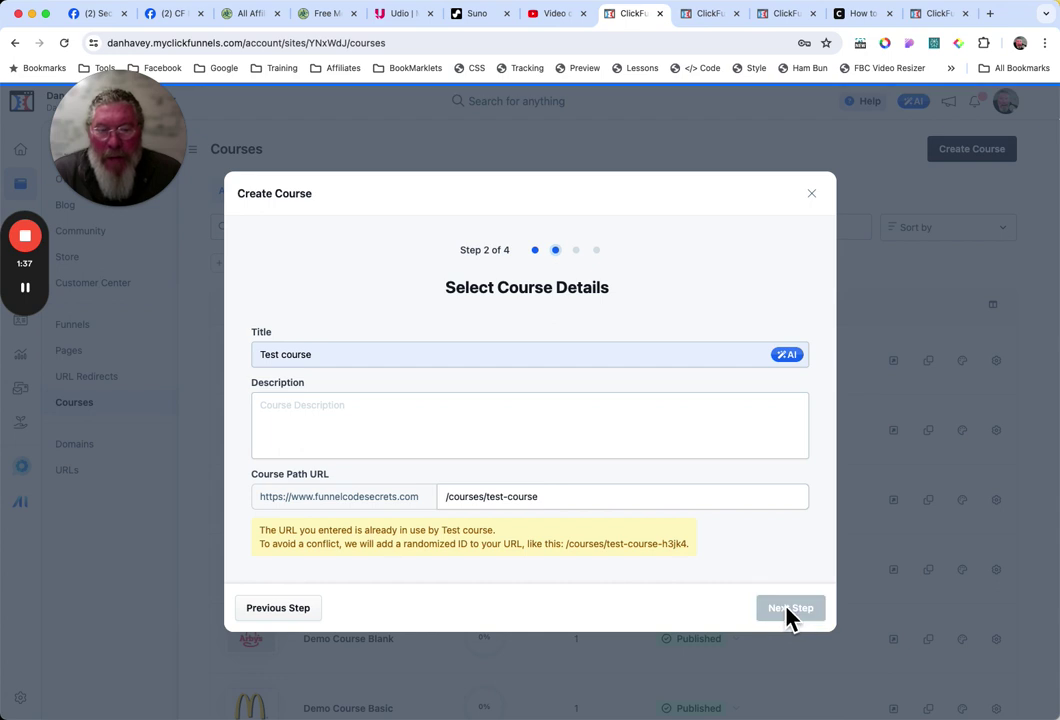
click(790, 610)
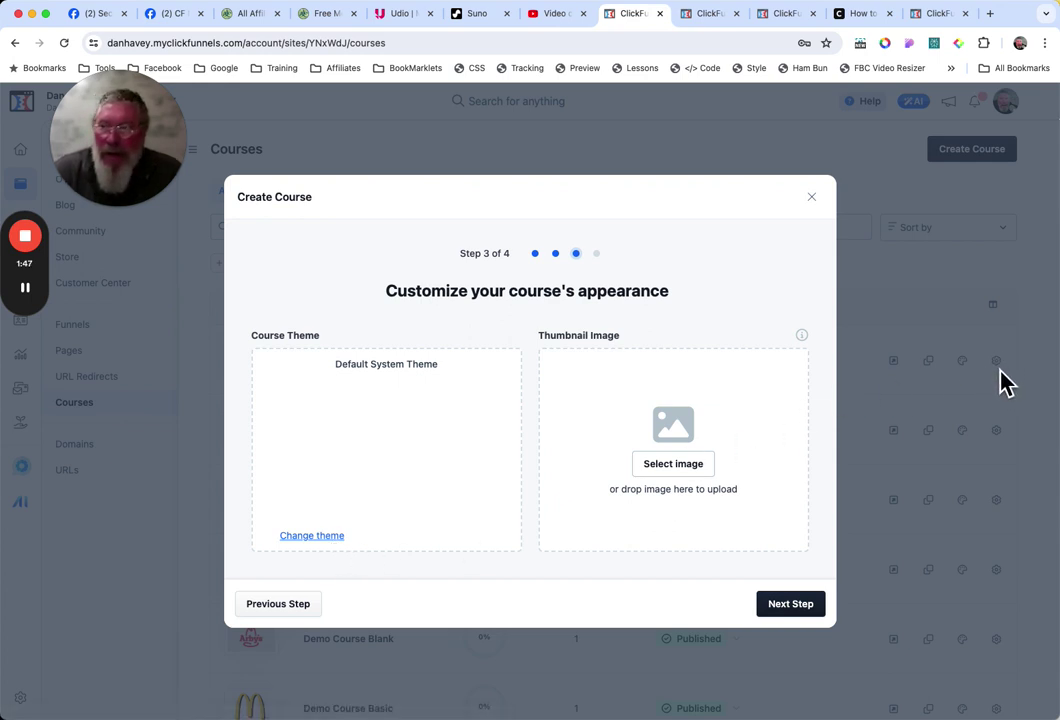
Open the theme gallery for the new course and browse both My Themes and Marketplace Themes
click(312, 536)
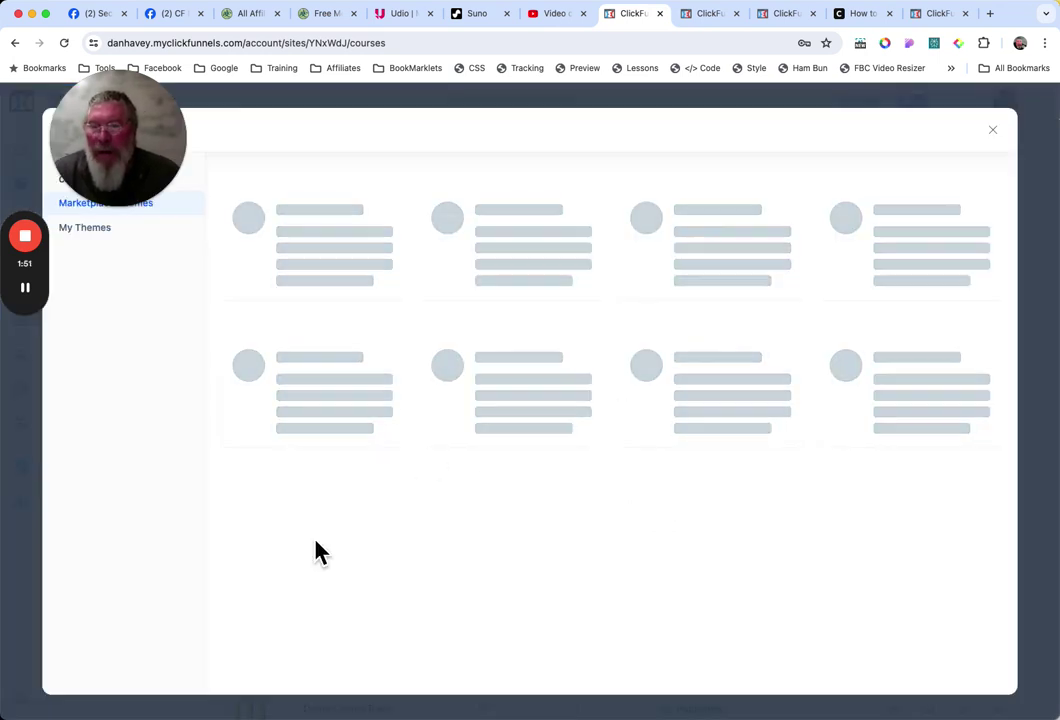
drag(173, 196, 153, 415)
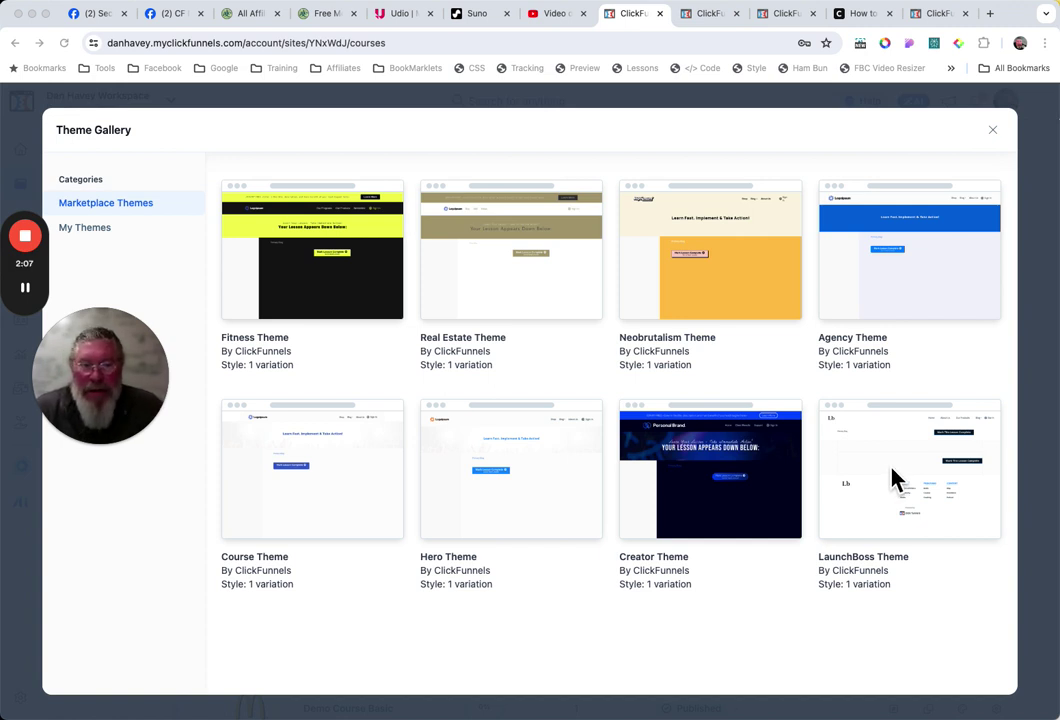
click(87, 236)
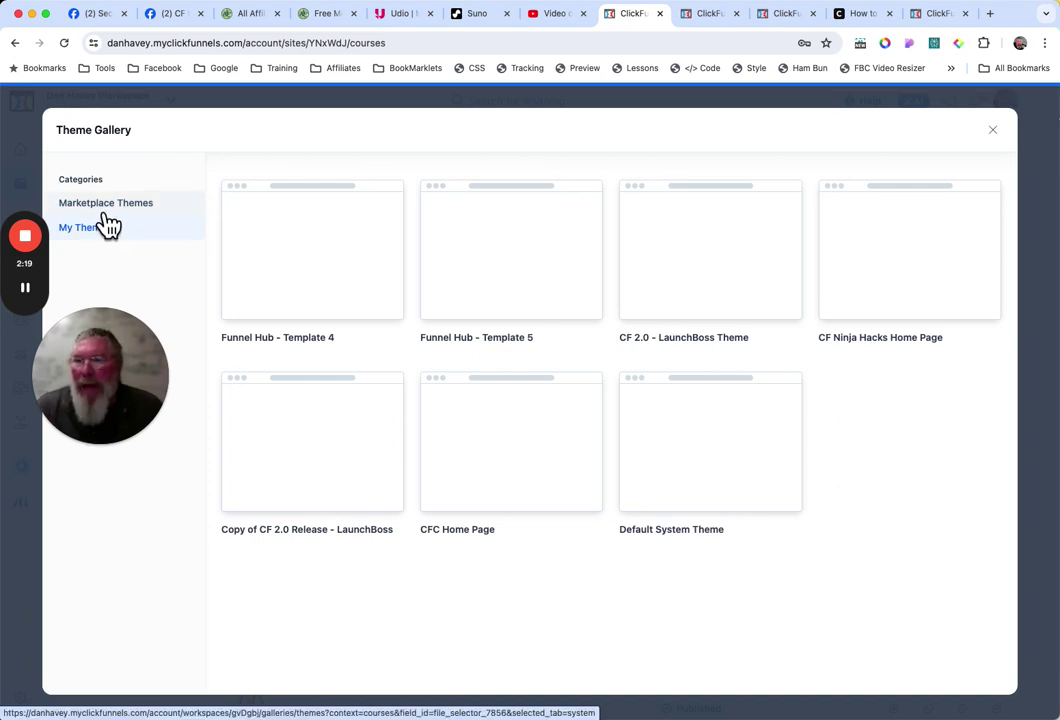
click(104, 213)
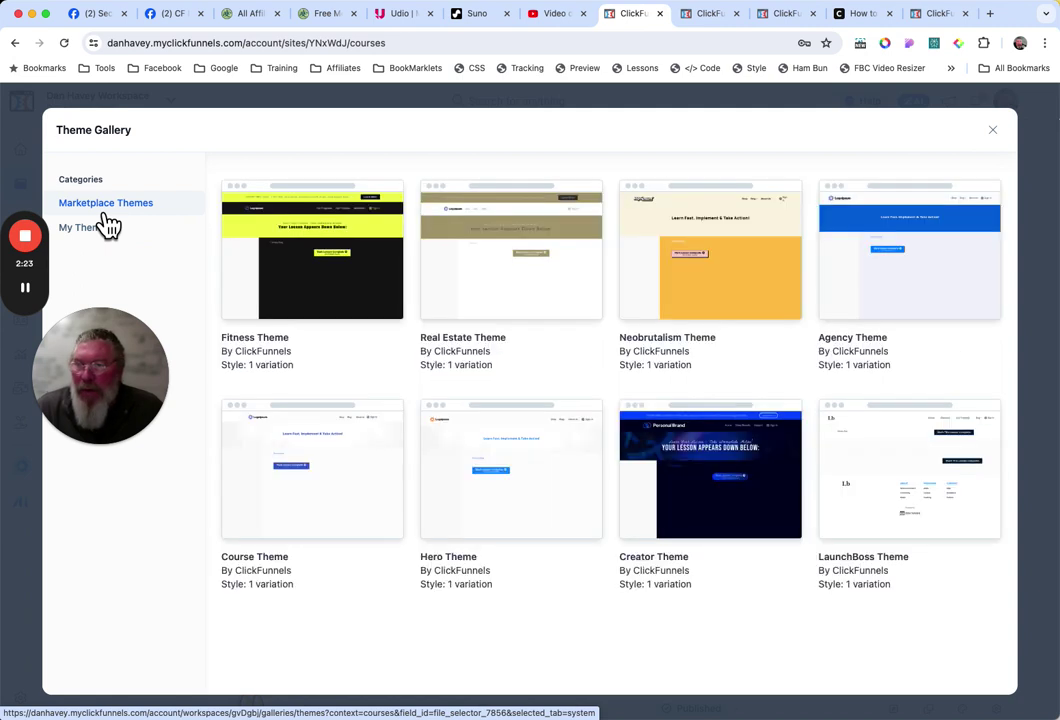
Preview the Creator Theme's Course Home, Course Modules and Course Lesson pages and return to the gallery
mouse_move(710, 462)
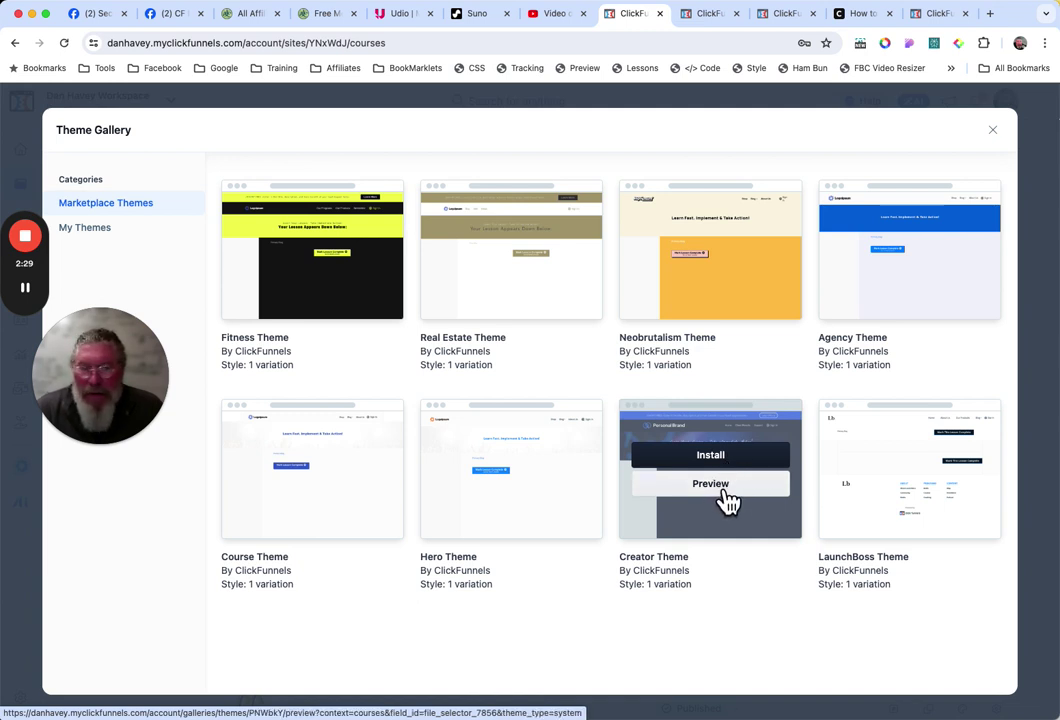
click(725, 495)
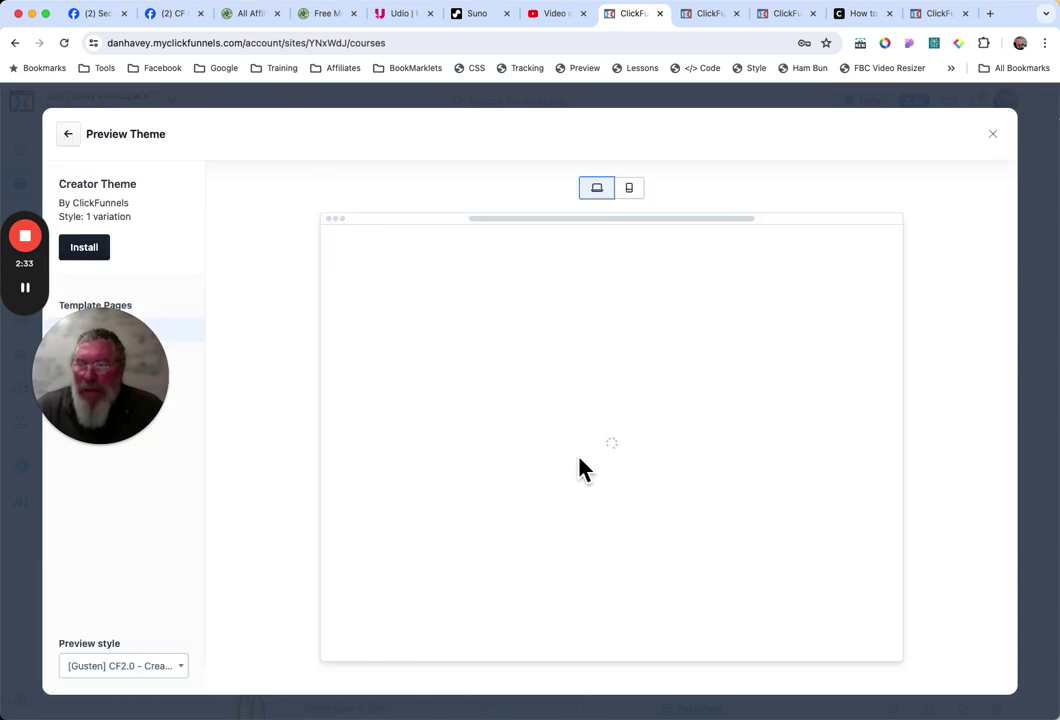
drag(149, 370, 300, 161)
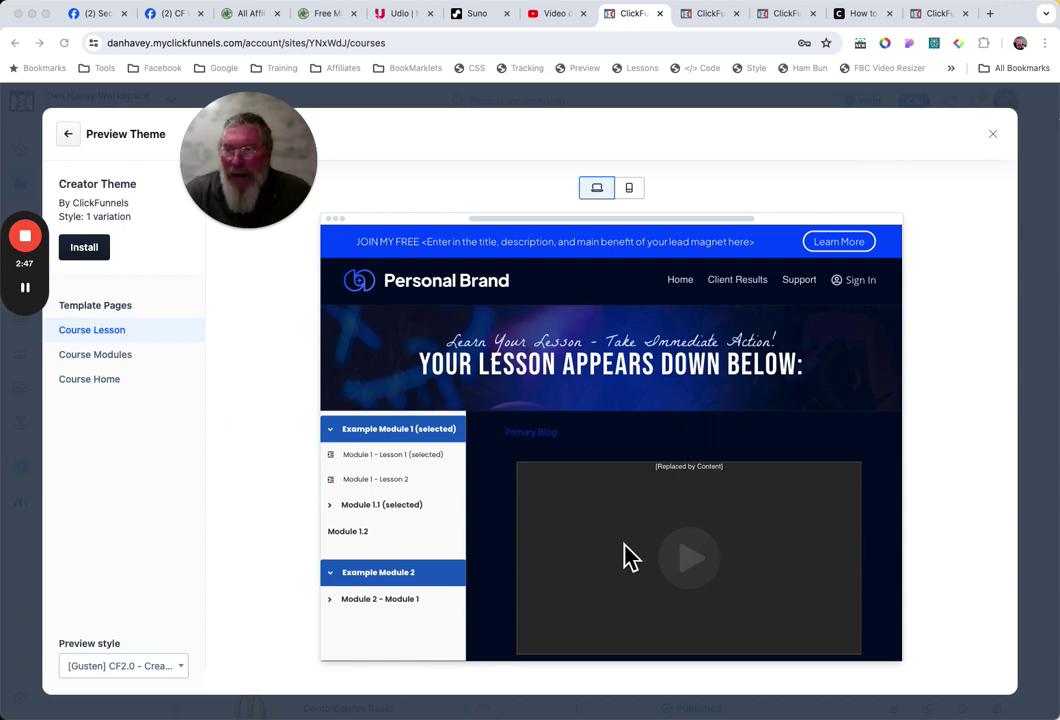
click(103, 391)
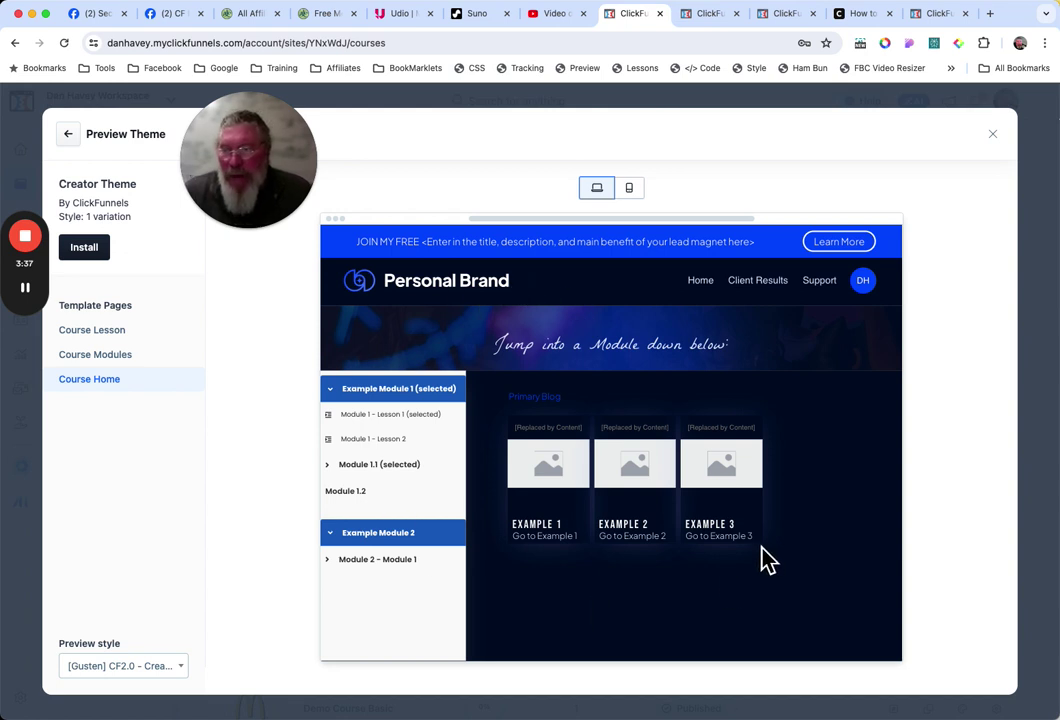
click(111, 363)
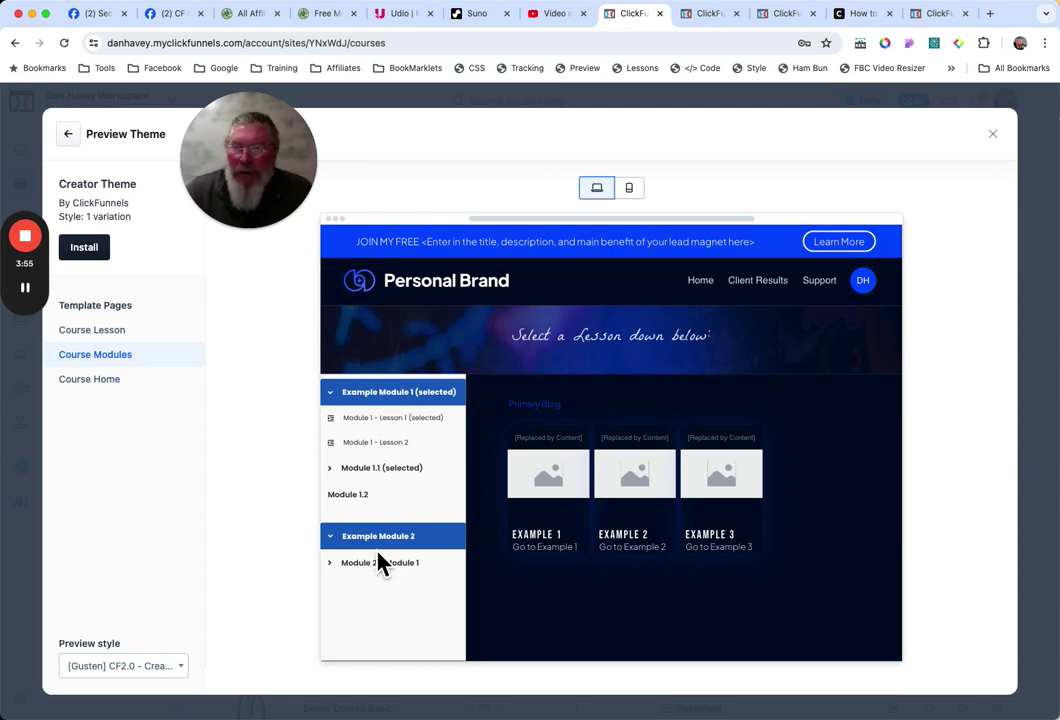
click(114, 337)
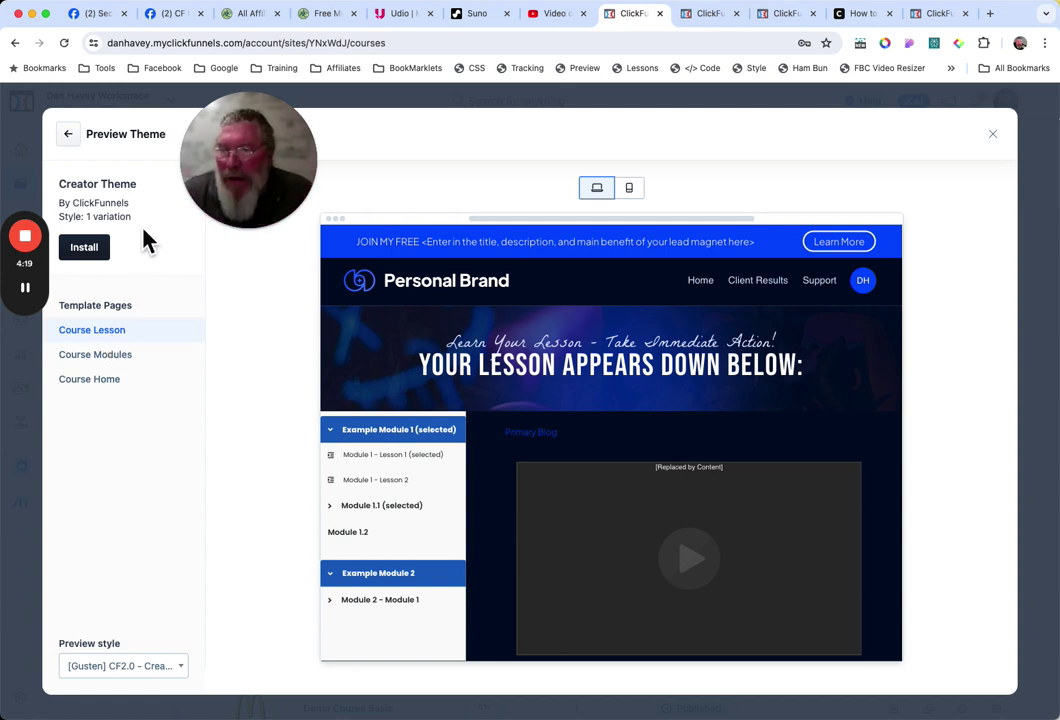
click(68, 134)
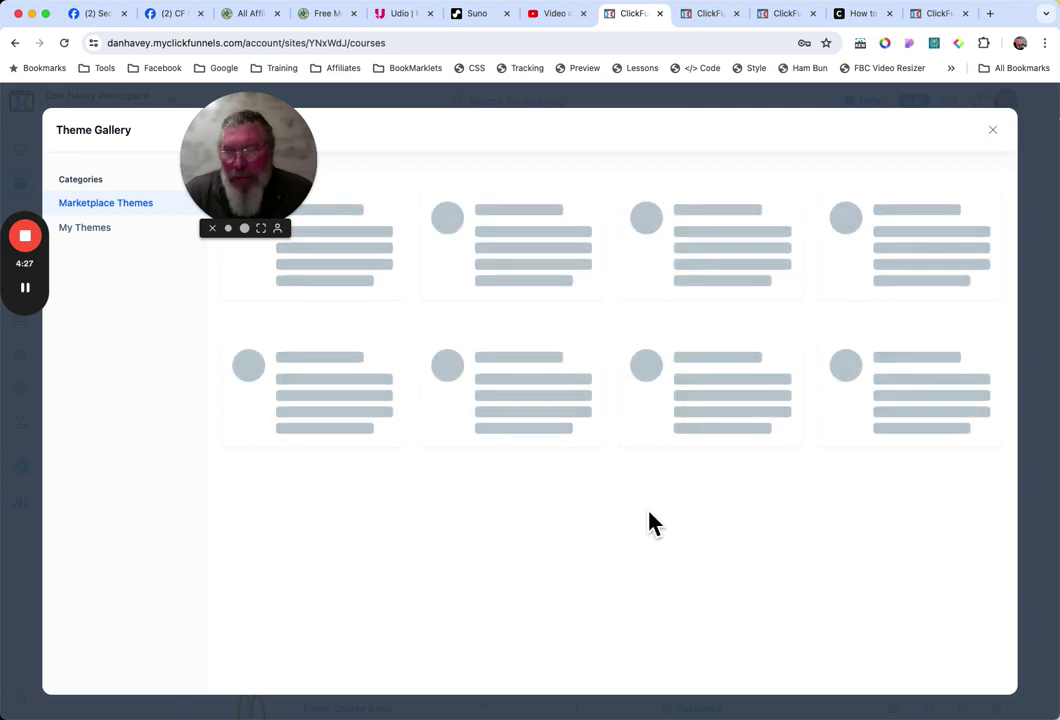
Preview the Neobrutalism Theme with the FBC Style Guide, CFC Funnel Hub Style and Demo Style Guide, then return to the gallery
mouse_move(655, 525)
mouse_move(717, 262)
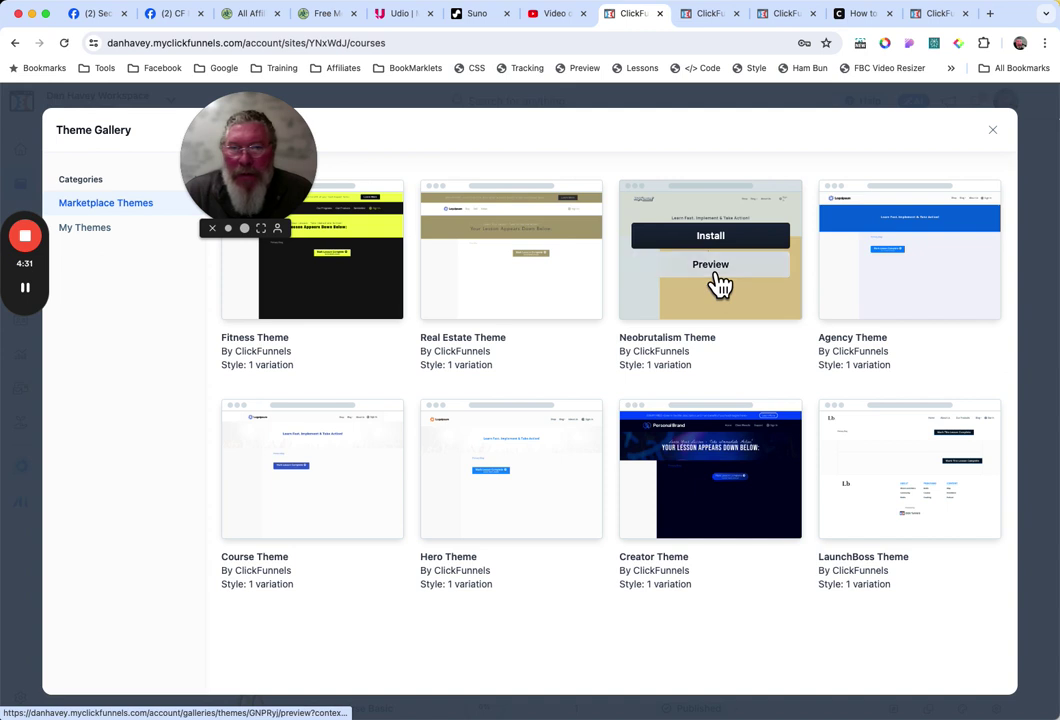
click(714, 272)
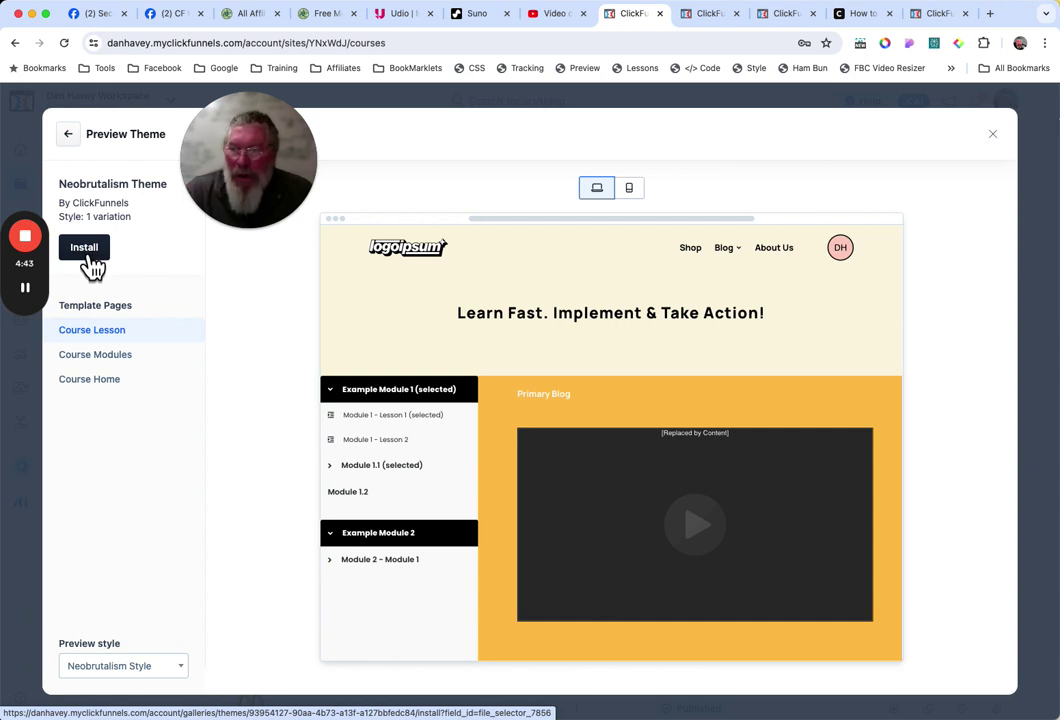
click(135, 676)
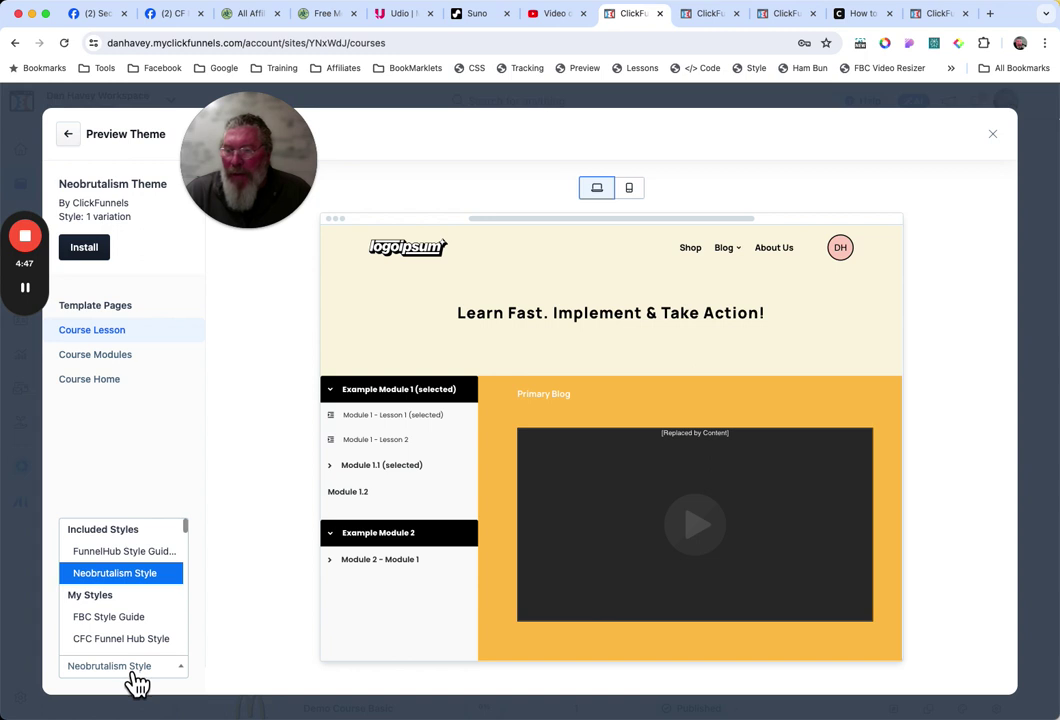
click(108, 617)
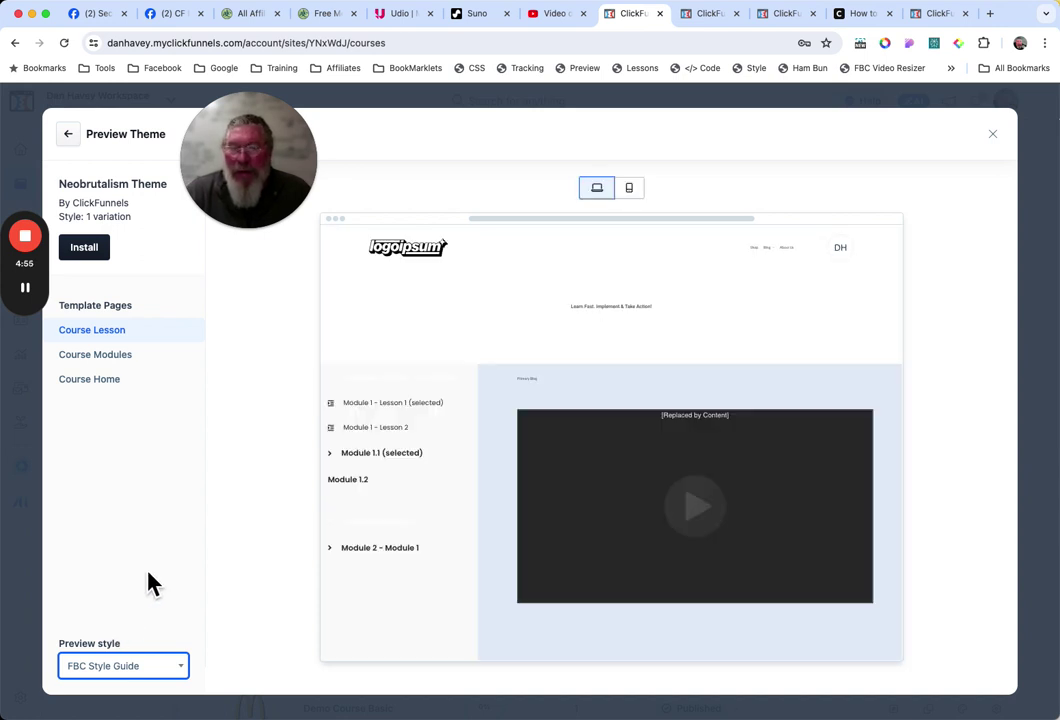
click(127, 660)
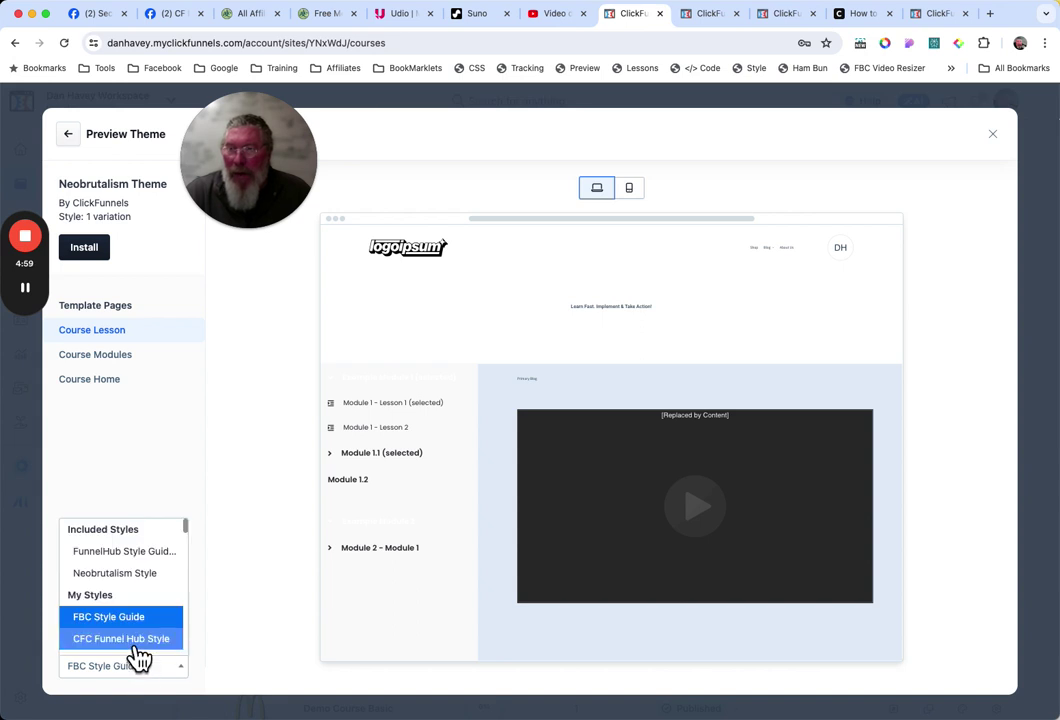
click(140, 638)
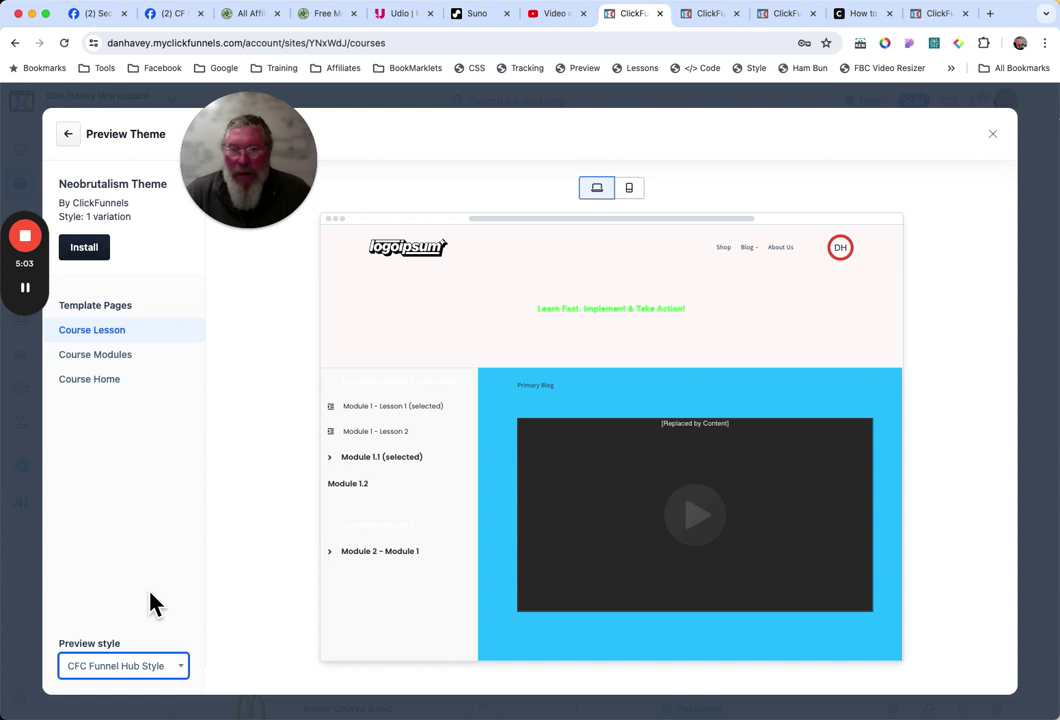
click(133, 667)
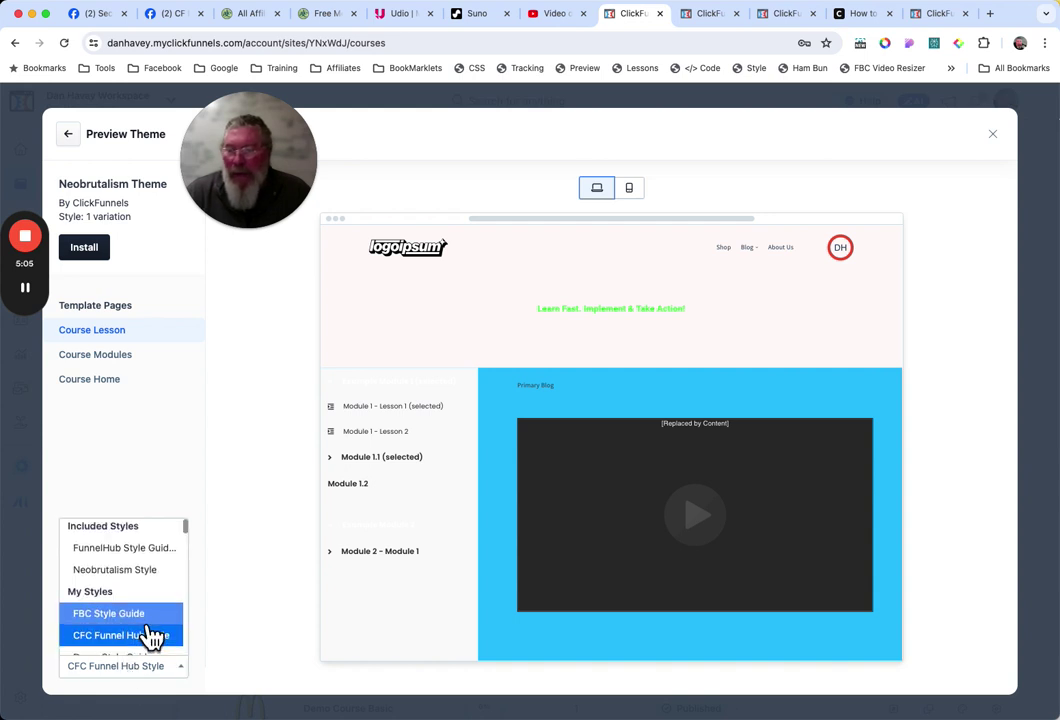
scroll(148, 635, down, 2)
click(143, 624)
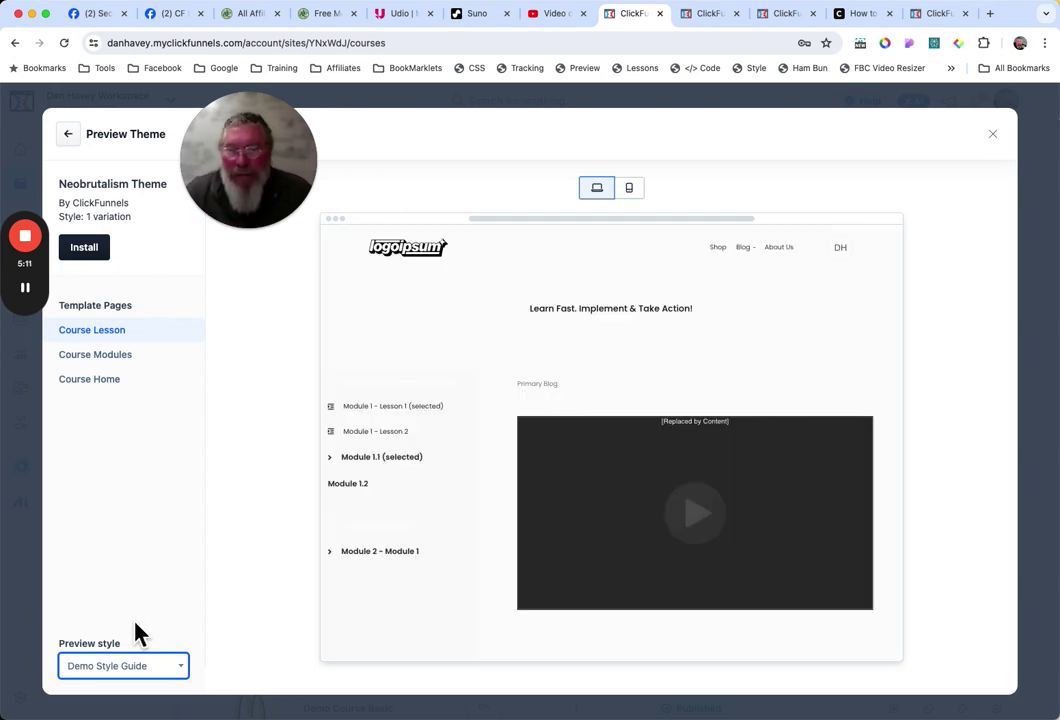
click(76, 148)
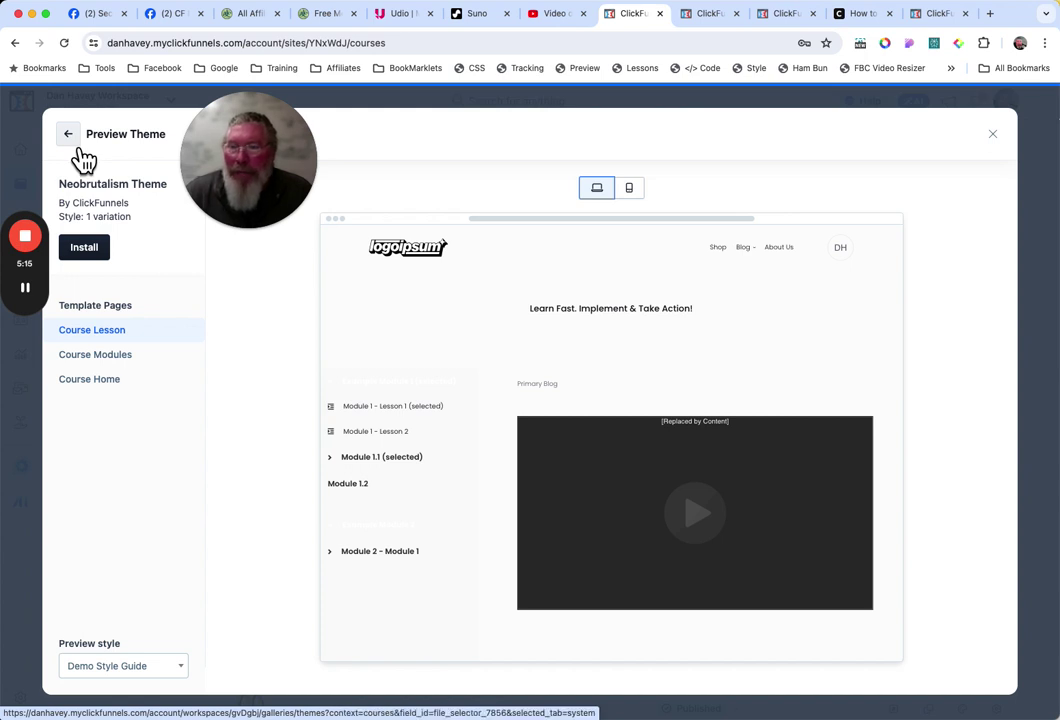
click(82, 150)
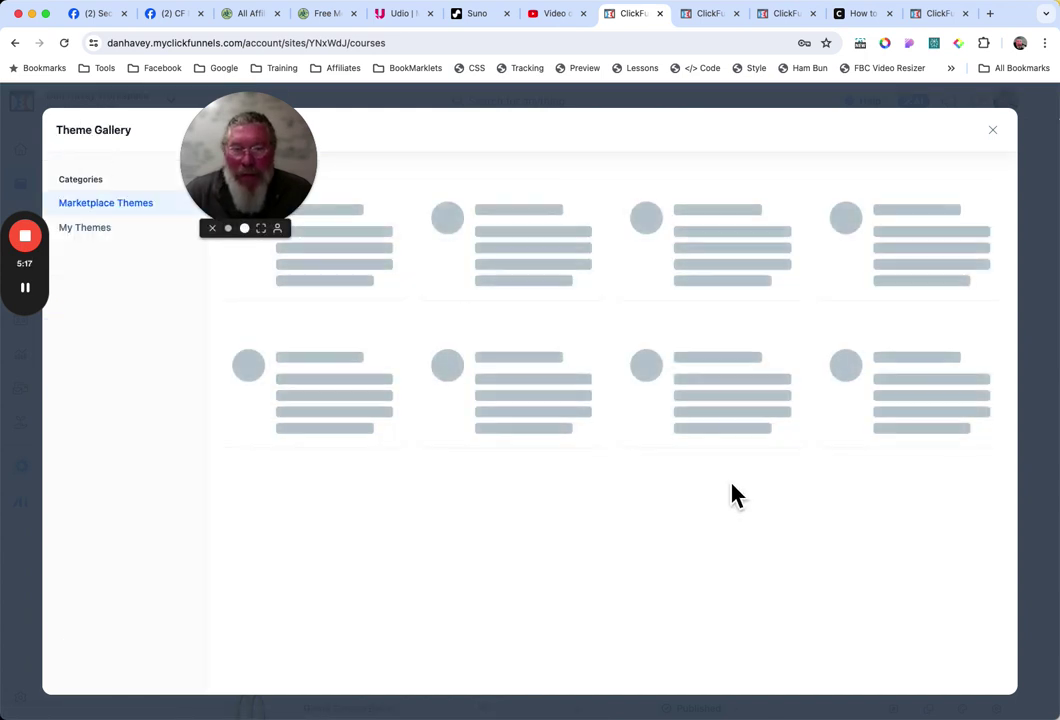
mouse_move(728, 503)
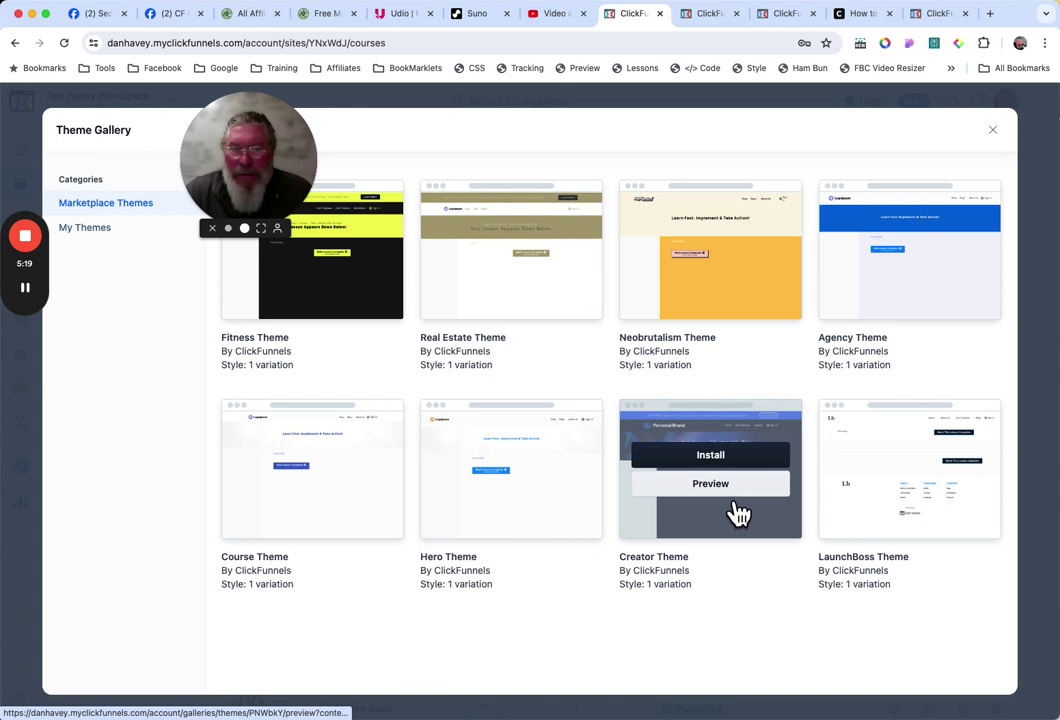
Preview the Creator Theme's Course Lesson page with the FBC Style Guide and the CFC Funnel Hub Style
click(728, 503)
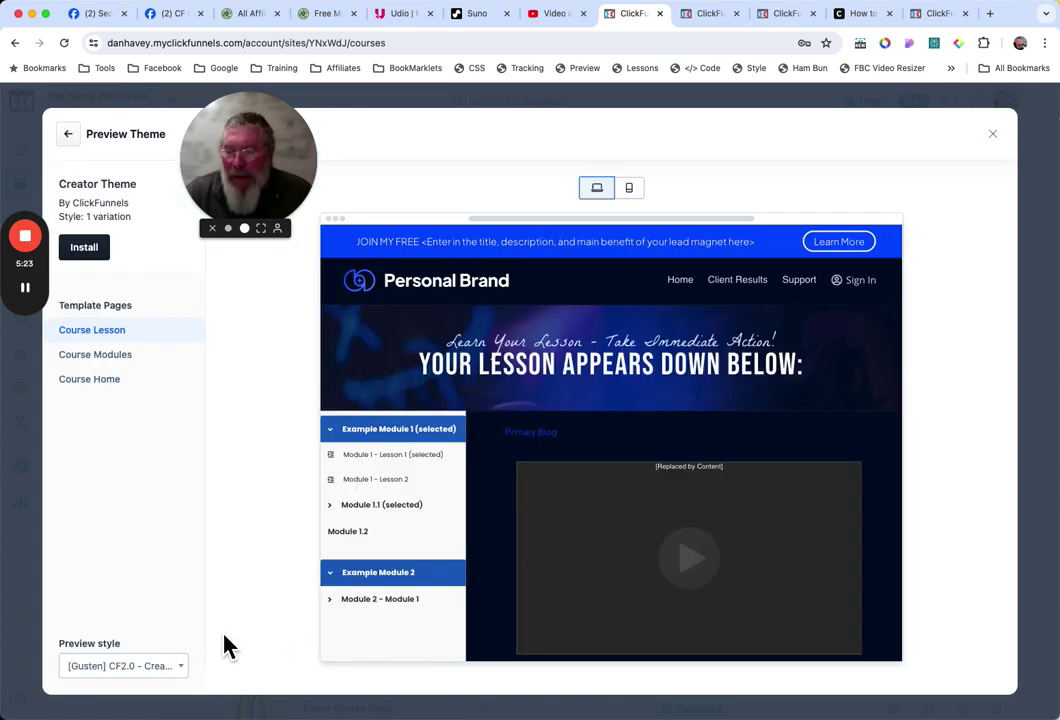
click(130, 676)
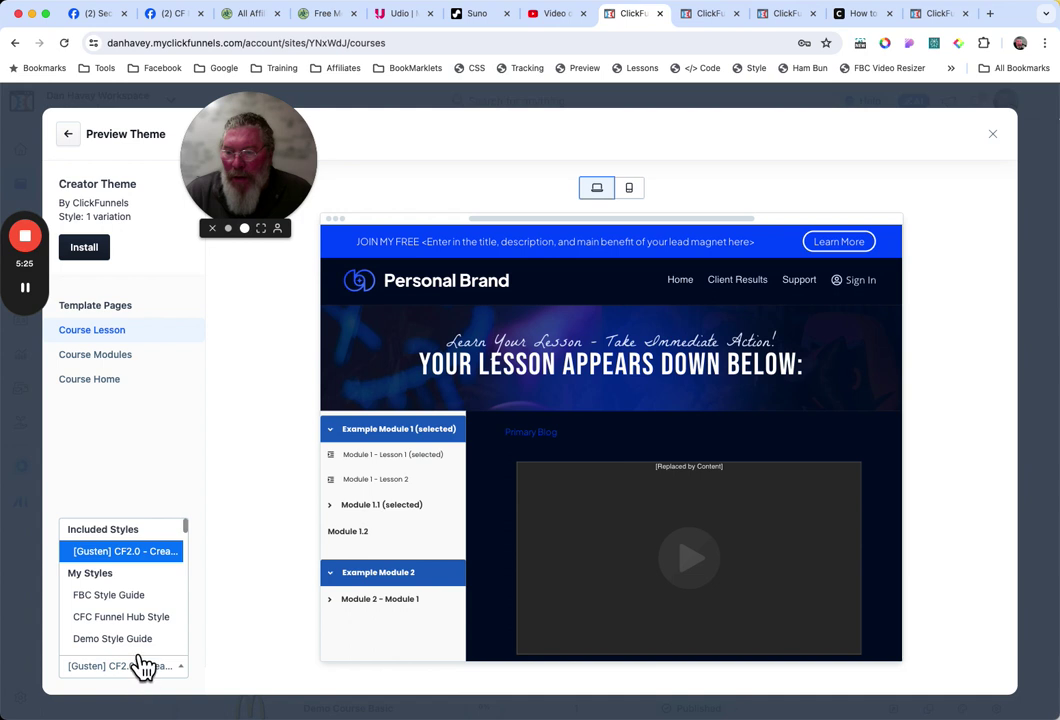
click(118, 598)
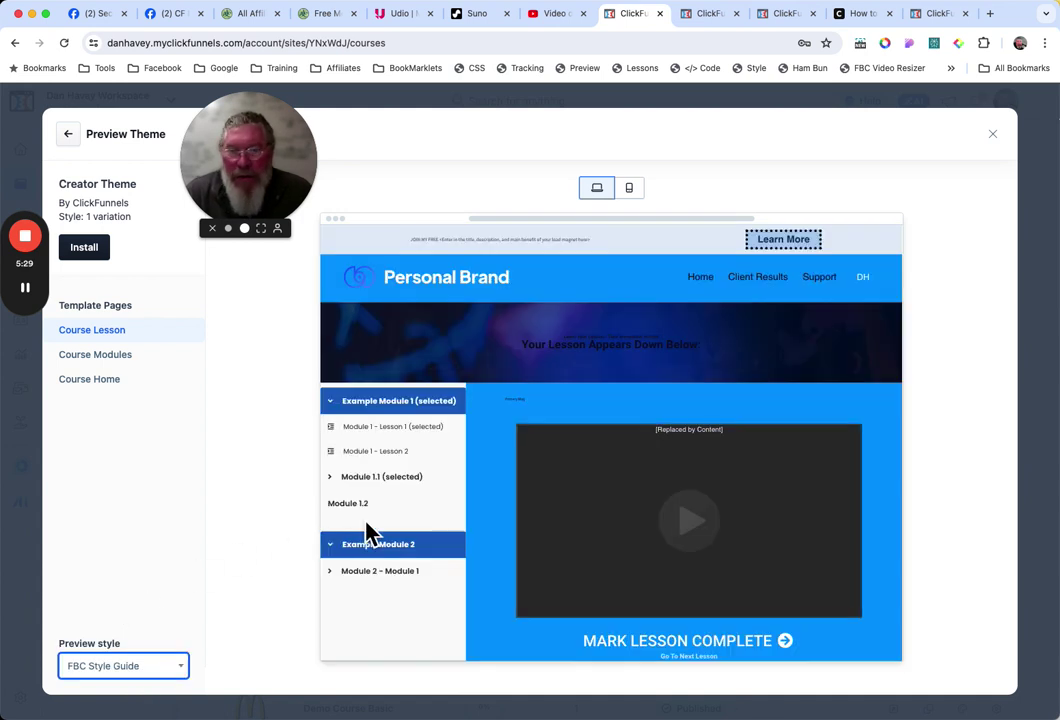
click(132, 672)
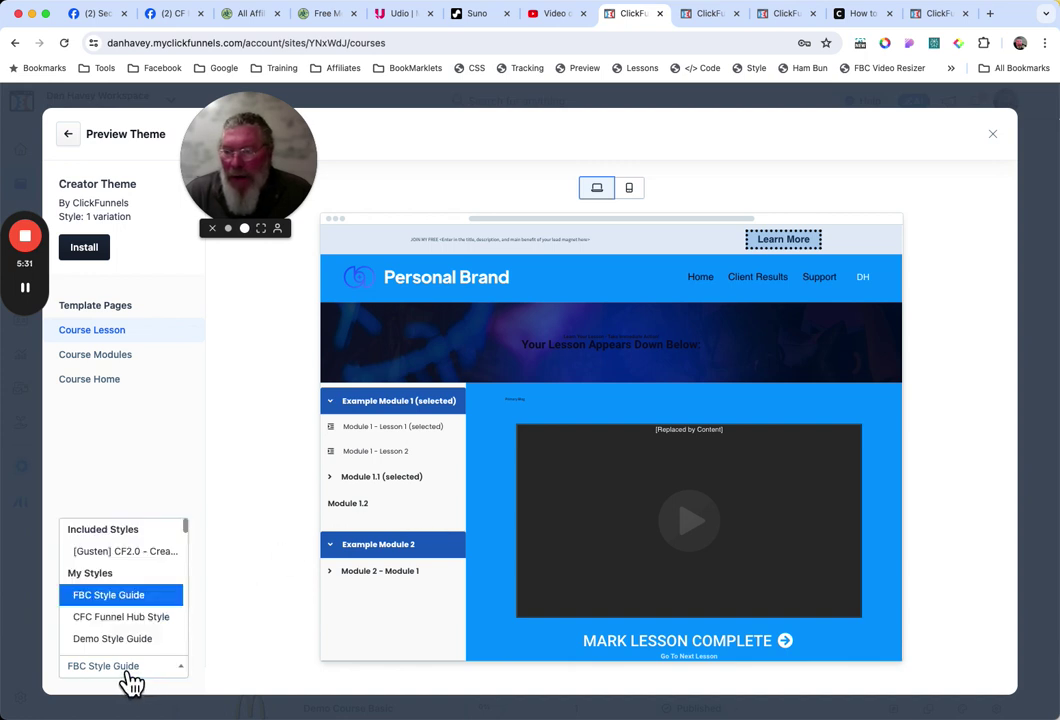
click(112, 618)
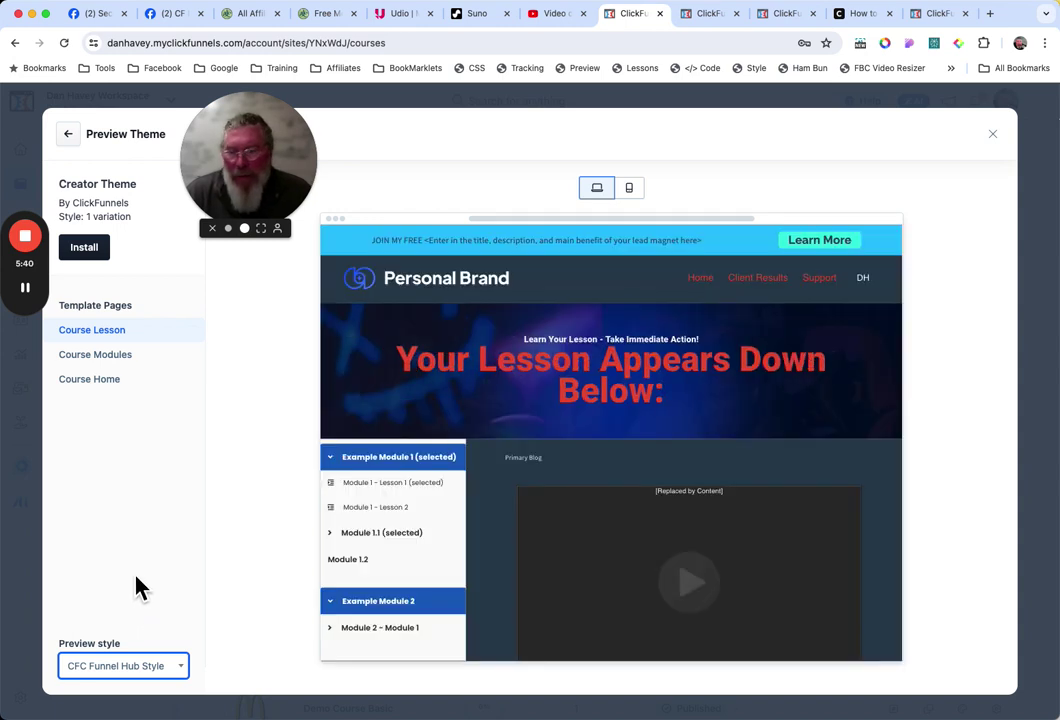
Preview the lesson page with the Demo Style Guide, check its mobile layout and return to the desktop layout
click(128, 666)
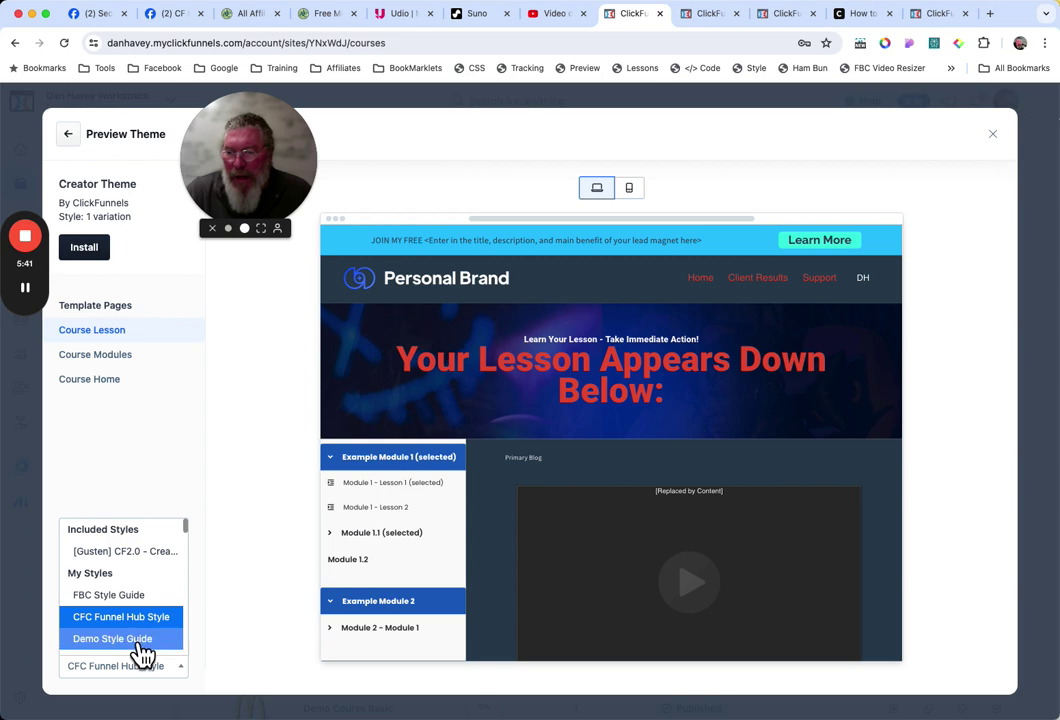
click(146, 640)
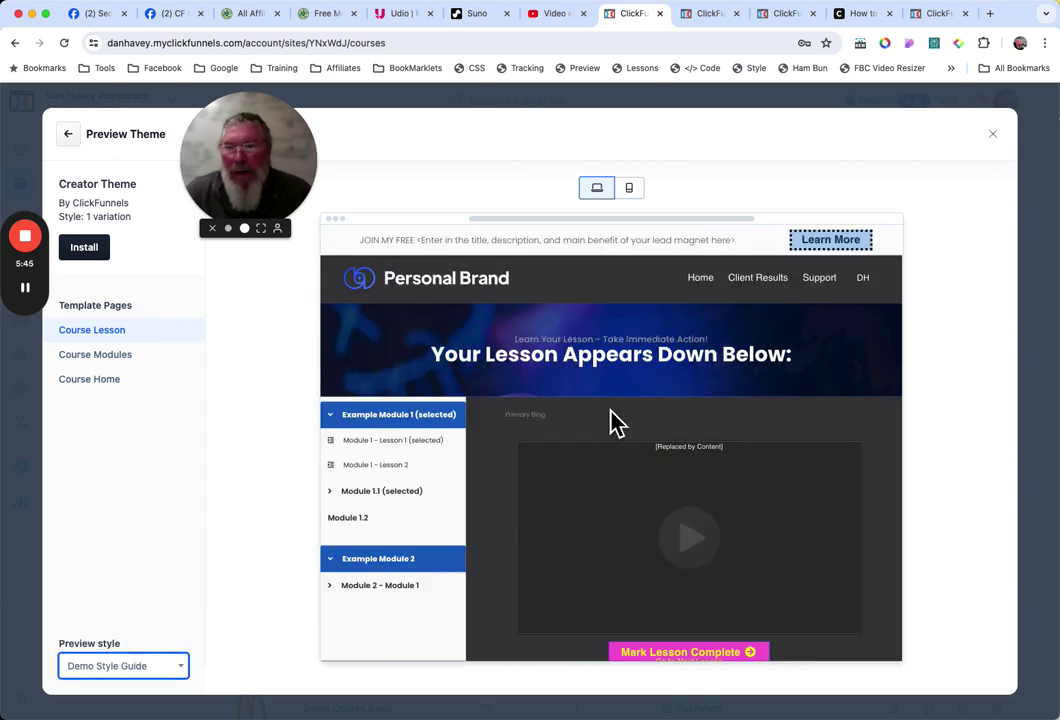
click(631, 191)
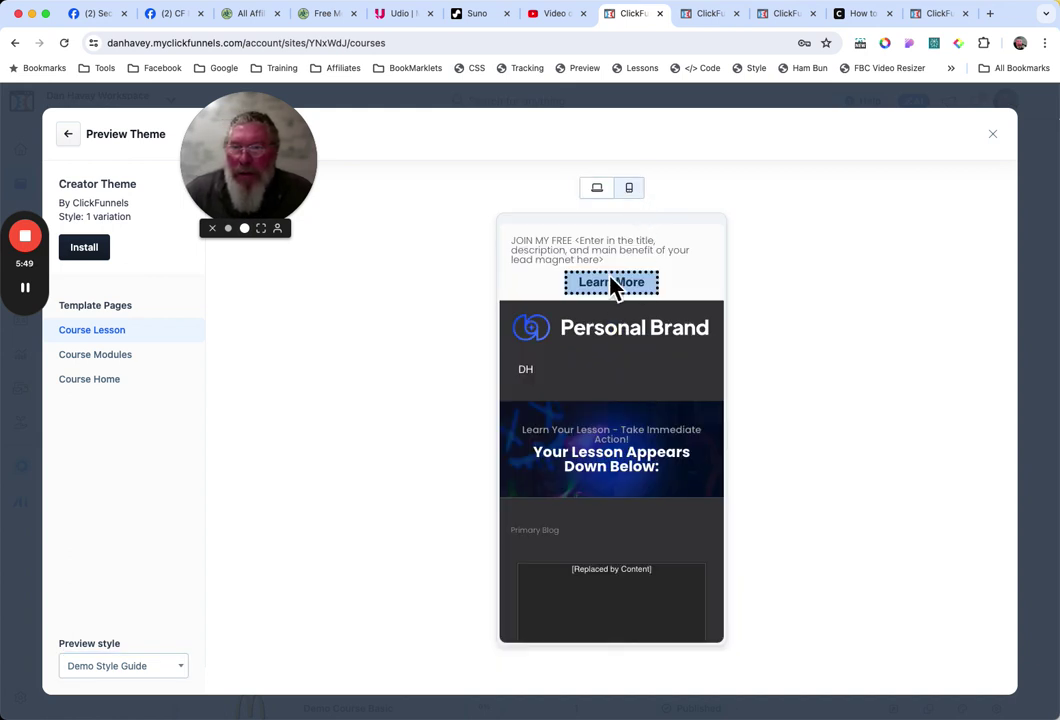
click(598, 189)
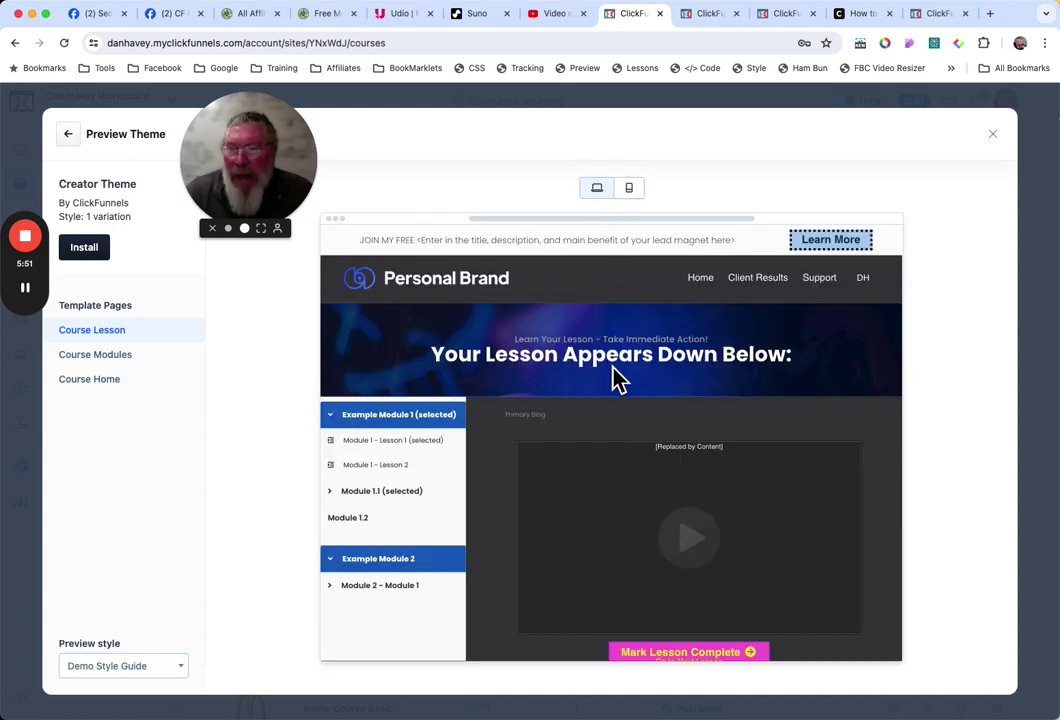